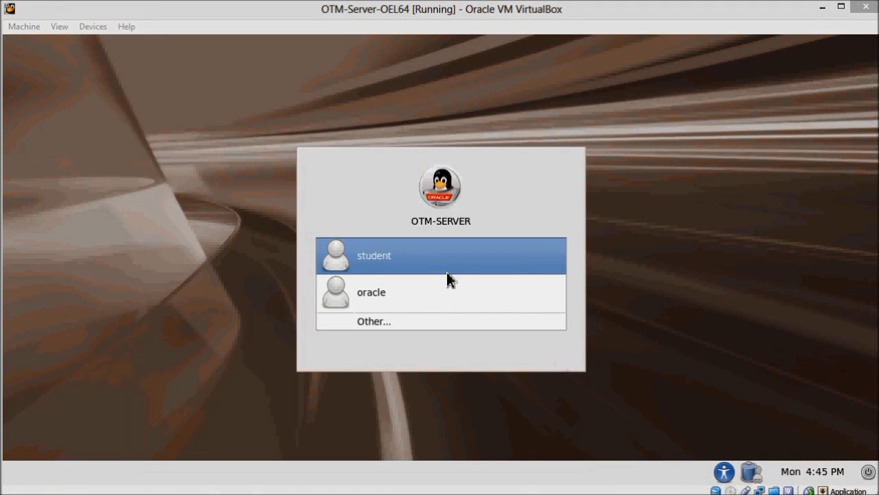
# Sign in as the student user with the account password to reach the GNOME desktop
pyautogui.click(438, 256)
pyautogui.write('o')
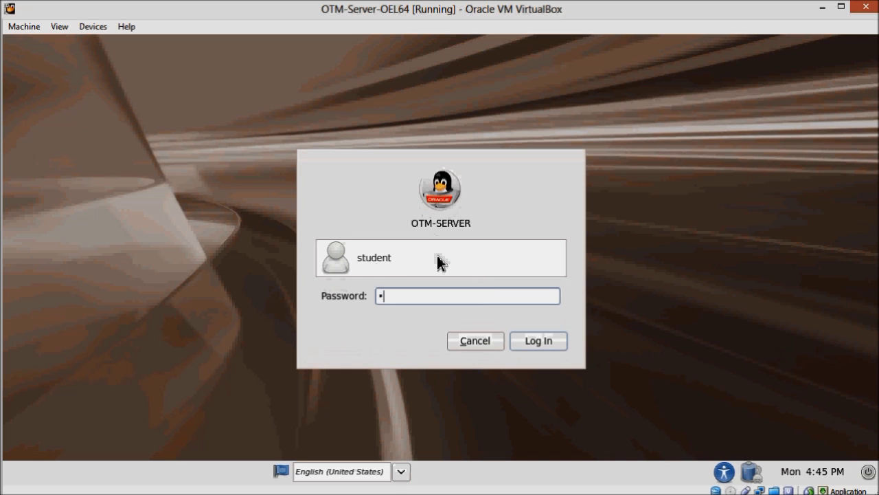
pyautogui.write('racle')
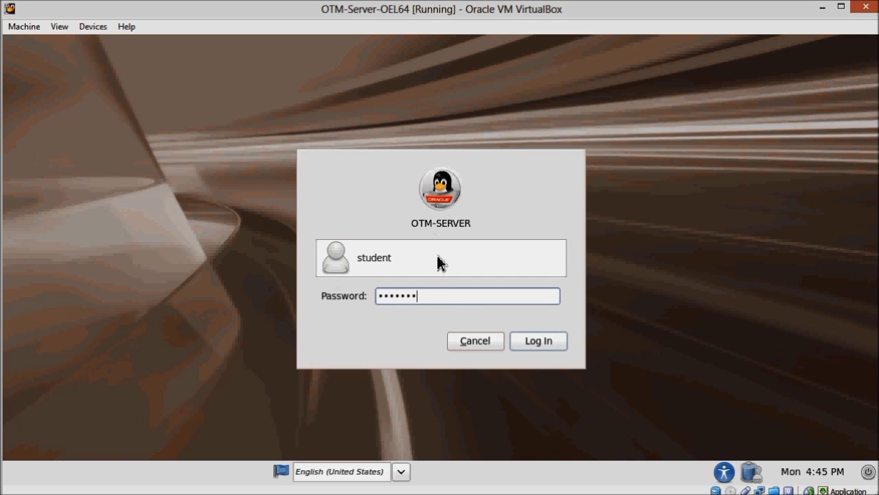
pyautogui.press('Return')
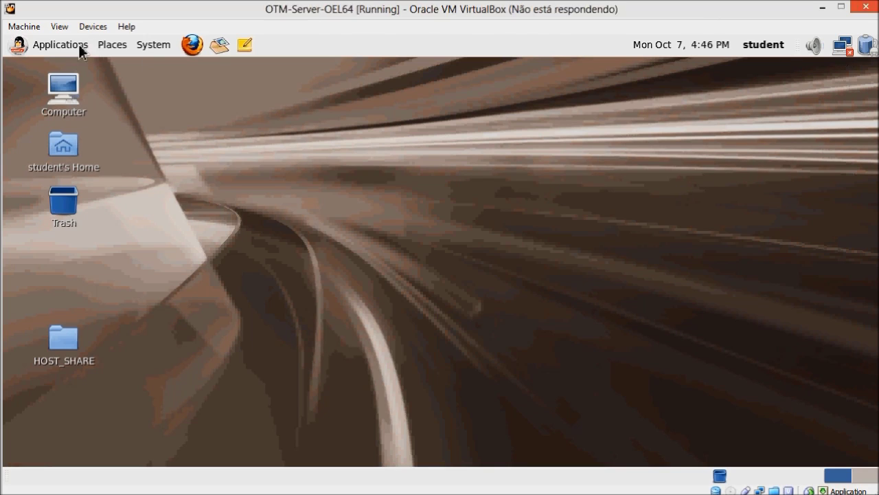
# Connect the System eth0 wired network and launch Terminal from System Tools
pyautogui.click(845, 47)
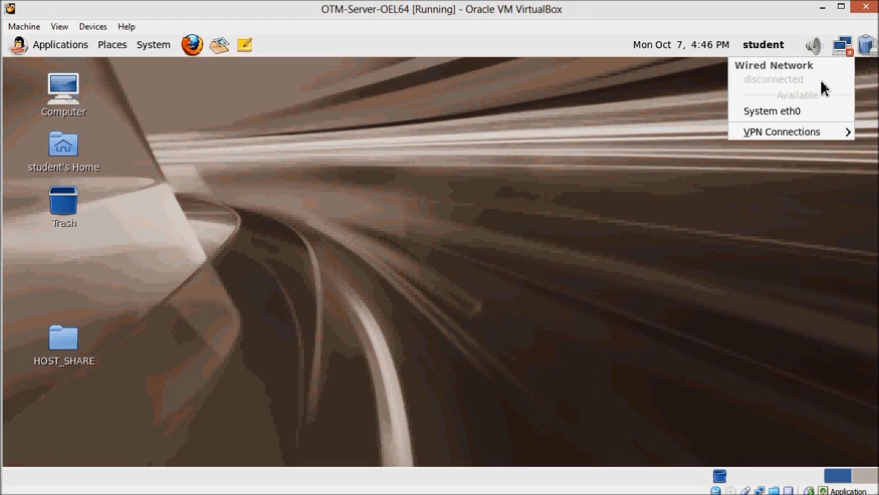
pyautogui.click(796, 112)
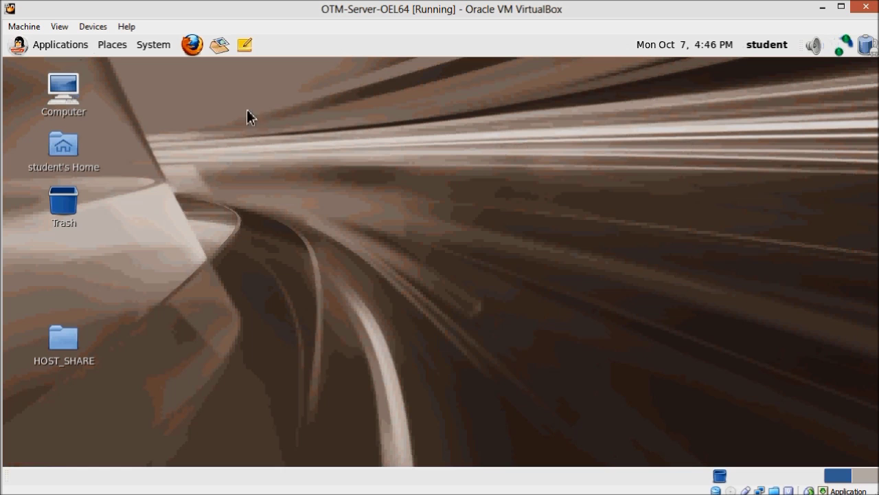
pyautogui.click(62, 47)
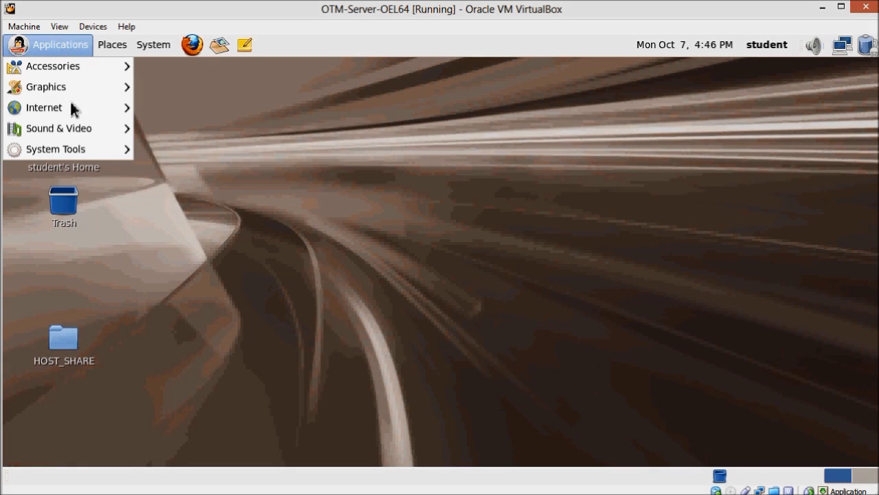
pyautogui.moveTo(81, 156)
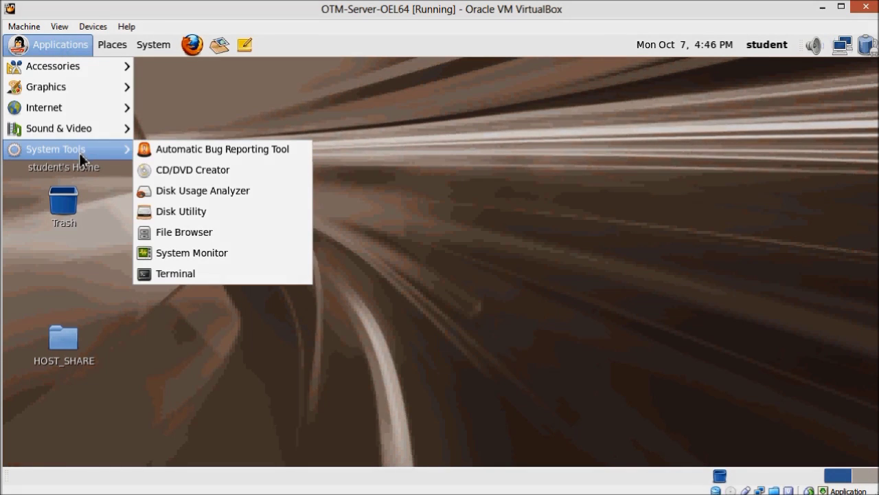
pyautogui.click(191, 276)
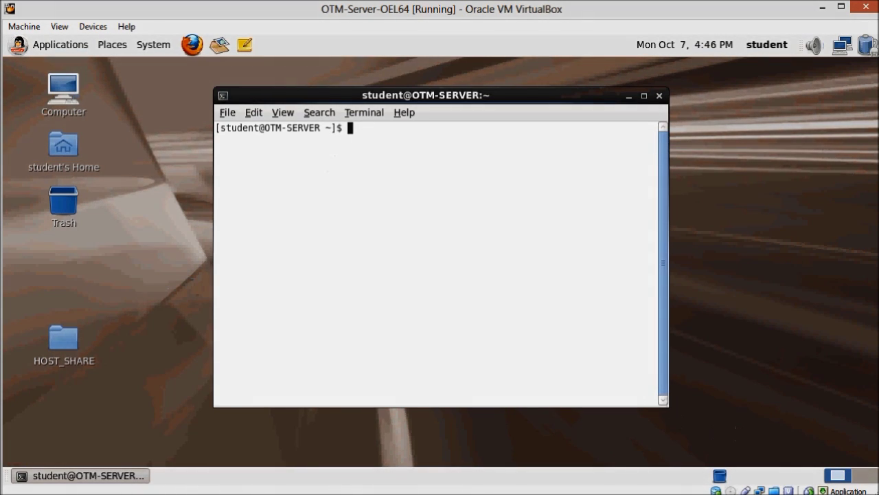
# Enlarge the terminal window and switch to the oracle user with su oracle
pyautogui.moveTo(663, 405); pyautogui.dragTo(843, 425)
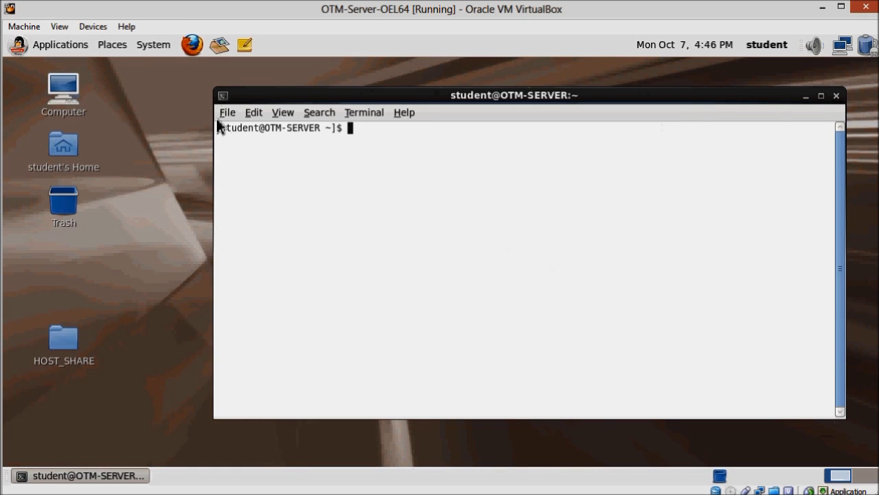
pyautogui.moveTo(214, 121); pyautogui.dragTo(92, 126)
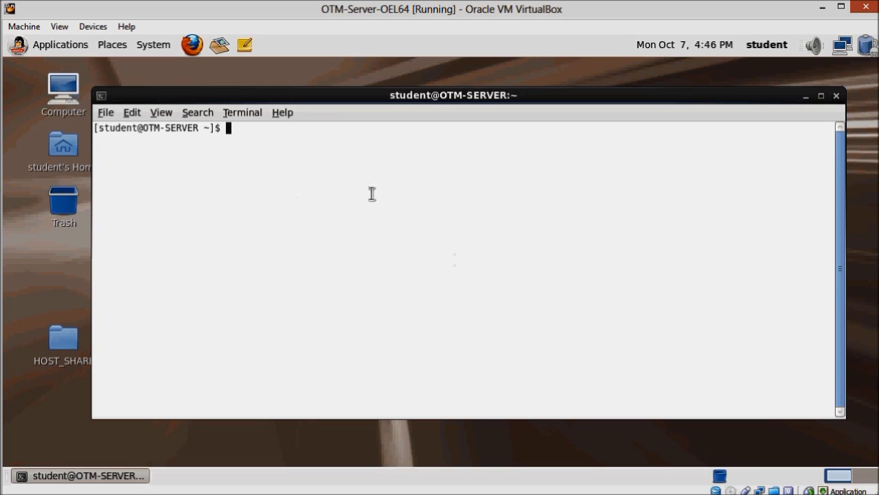
pyautogui.write('su oracle')
pyautogui.press('Return')
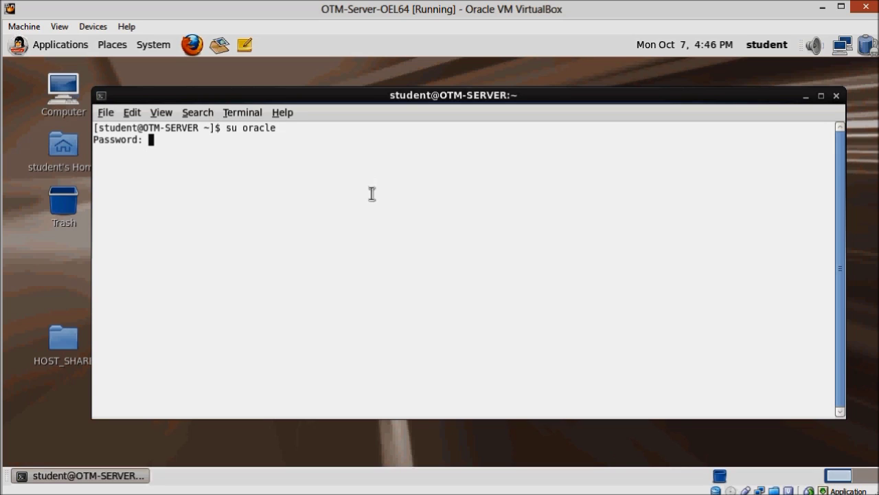
pyautogui.press('Return')
pyautogui.press('Return')
pyautogui.press('Return')
pyautogui.press('Return')
pyautogui.press('Return')
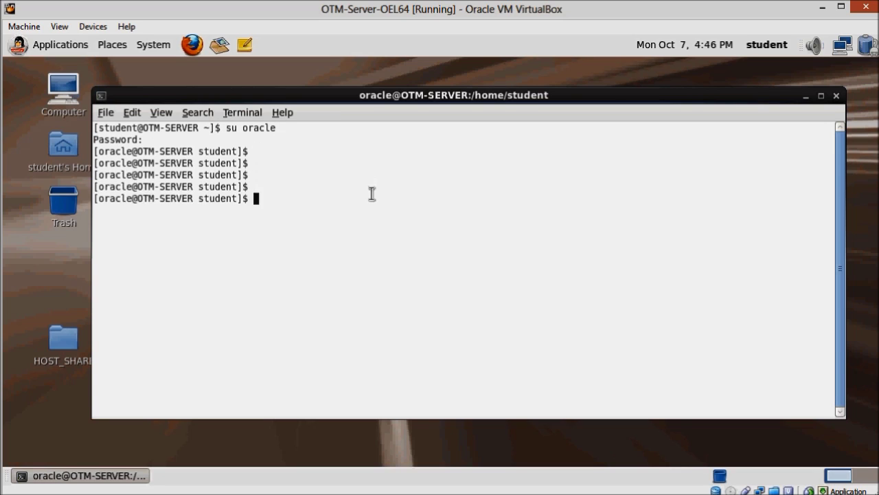
# Start the database listener with lsnrctl start and confirm it listens on port 1521
pyautogui.write('lsnrctl start')
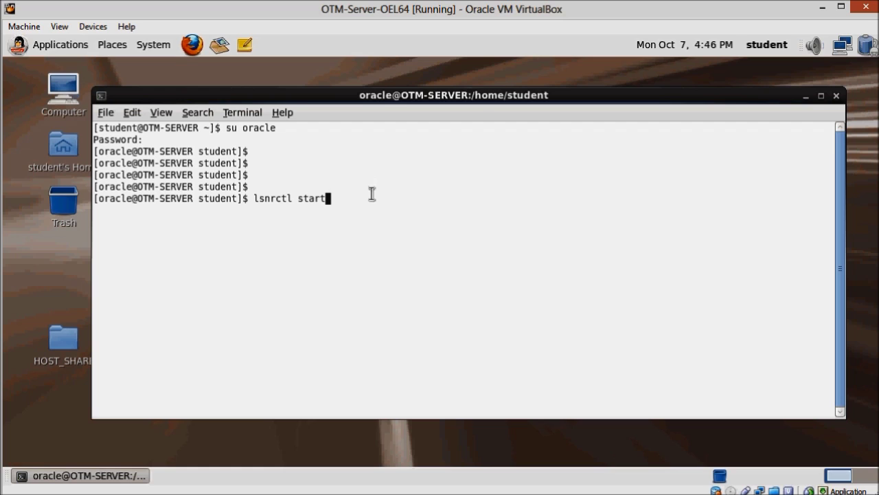
pyautogui.press('Return')
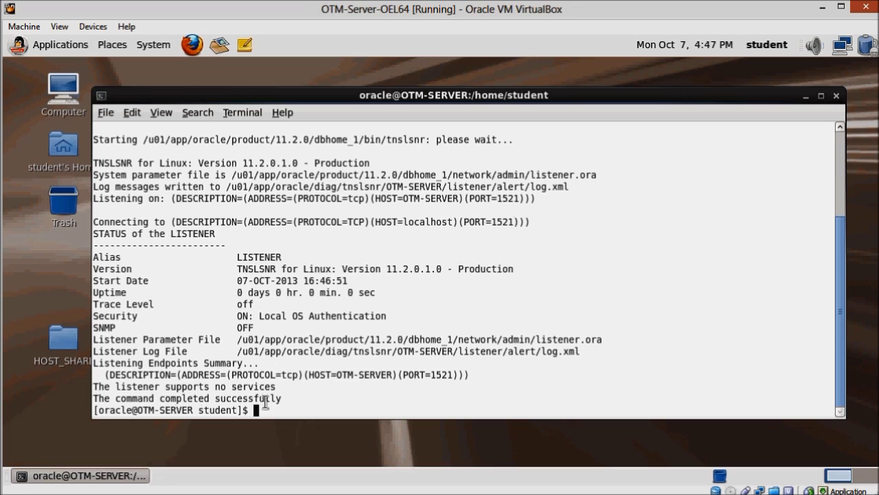
pyautogui.tripleClick(299, 400)
pyautogui.click(284, 408)
pyautogui.press('Return')
pyautogui.press('Return')
pyautogui.press('Return')
pyautogui.press('Return')
pyautogui.press('Return')
pyautogui.press('Return')
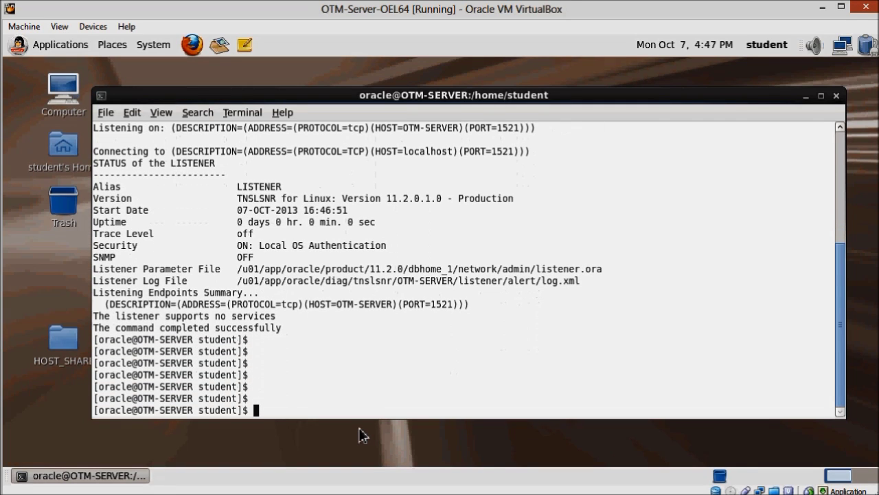
# Start the database instance from SQL*Plus as sysdba until it is mounted and opened
pyautogui.write('sqlplus / as sysdba')
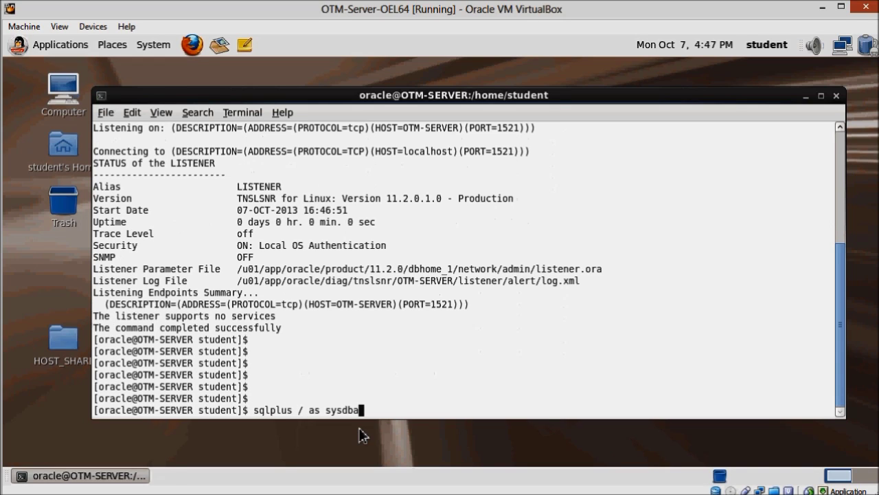
pyautogui.press('Return')
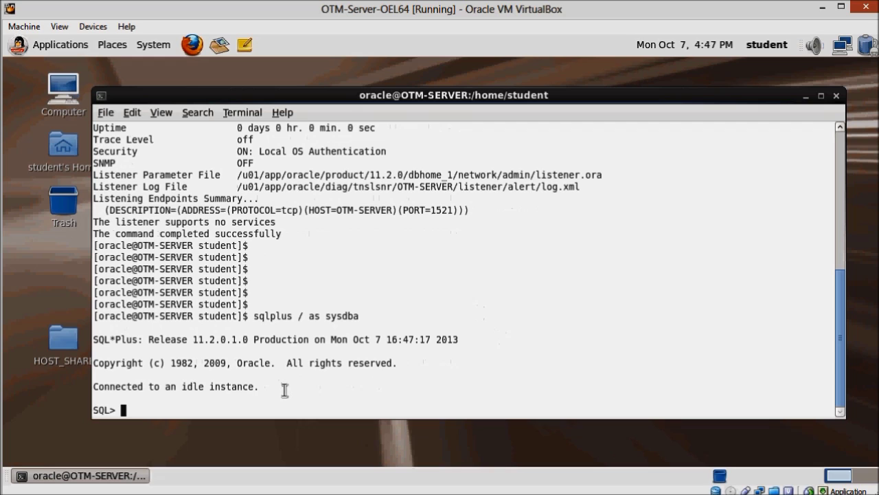
pyautogui.press('Return')
pyautogui.press('Return')
pyautogui.press('Return')
pyautogui.press('Return')
pyautogui.write('start')
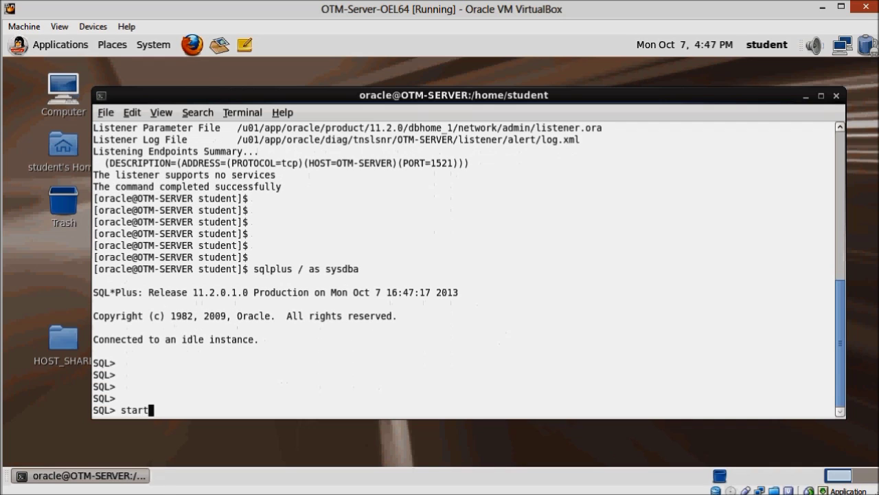
pyautogui.write('up')
pyautogui.press('Return')
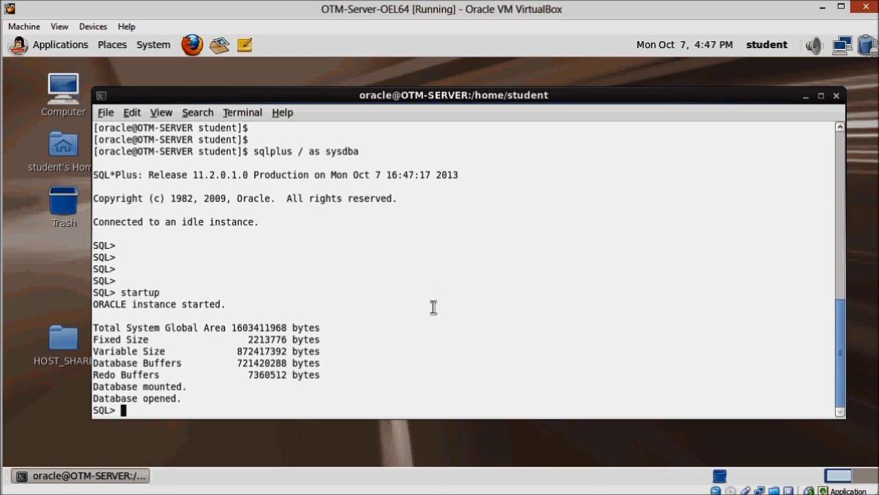
pyautogui.press('Return')
# Disconnect from the database and exit SQL*Plus back to the shell
pyautogui.press('Return')
pyautogui.press('Return')
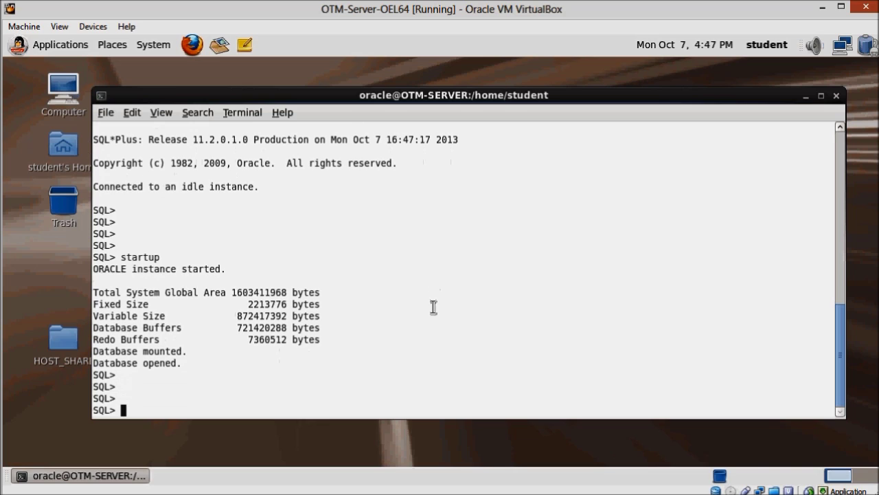
pyautogui.write('shu')
pyautogui.press('BackSpace')
pyautogui.press('BackSpace')
pyautogui.press('BackSpace')
pyautogui.write('disconn')
pyautogui.press('Return')
pyautogui.press('Return')
pyautogui.press('Return')
pyautogui.press('Return')
pyautogui.press('Return')
pyautogui.write('exit')
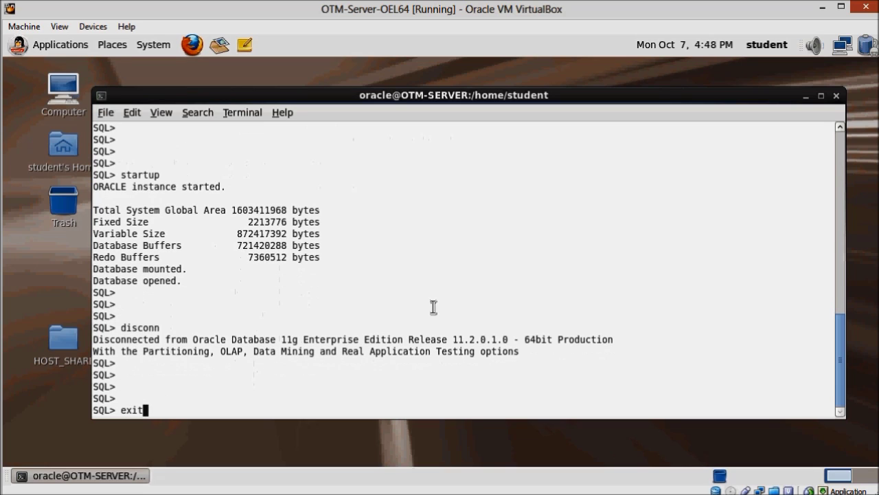
pyautogui.press('Return')
pyautogui.press('Return')
pyautogui.press('Return')
pyautogui.press('Return')
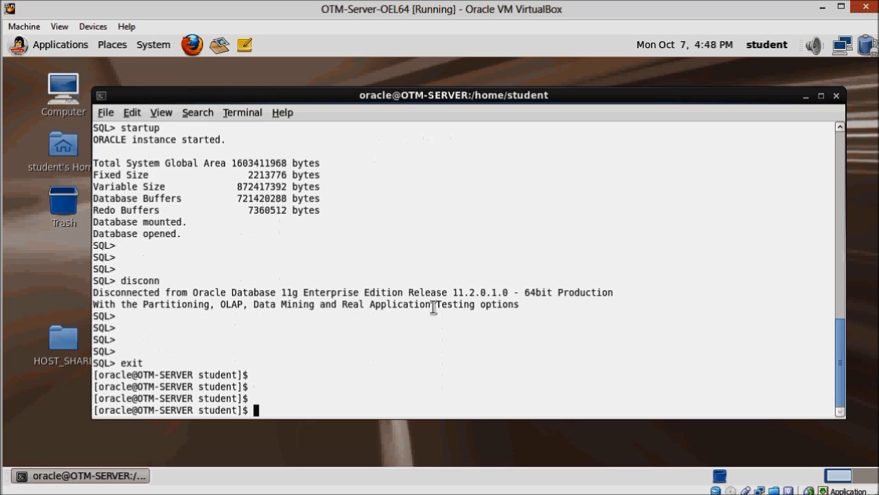
pyautogui.write('cd /home/oracle')
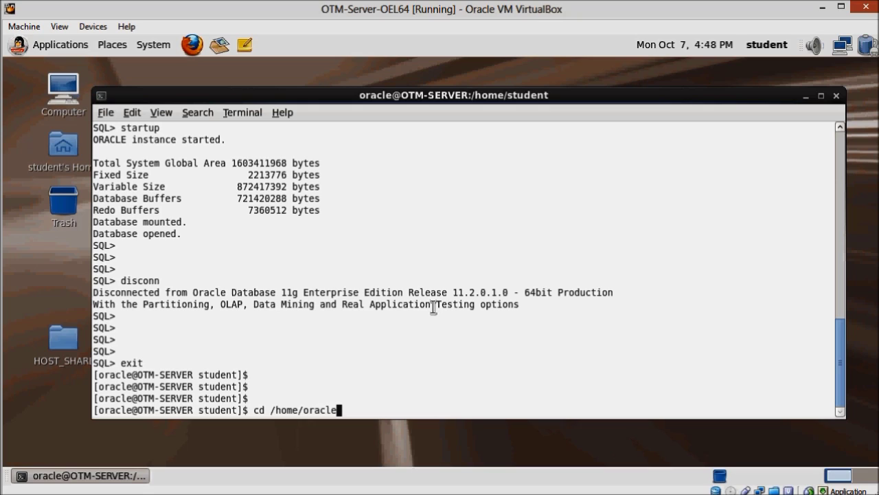
pyautogui.write('/otm/ins')
# Change into /home/oracle/otm/install/ohs and list its files with ls -l
pyautogui.press('Tab')
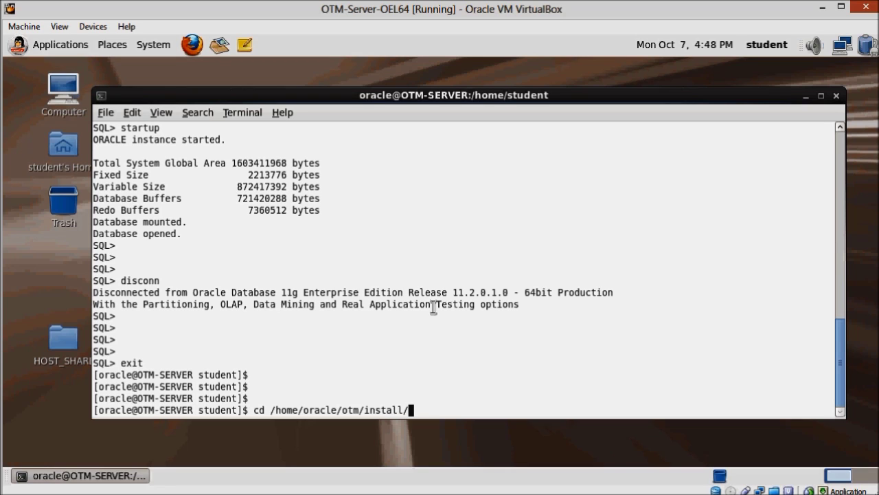
pyautogui.write('o')
pyautogui.press('Tab')
pyautogui.press('Return')
pyautogui.press('Return')
pyautogui.press('Return')
pyautogui.write('ls -l')
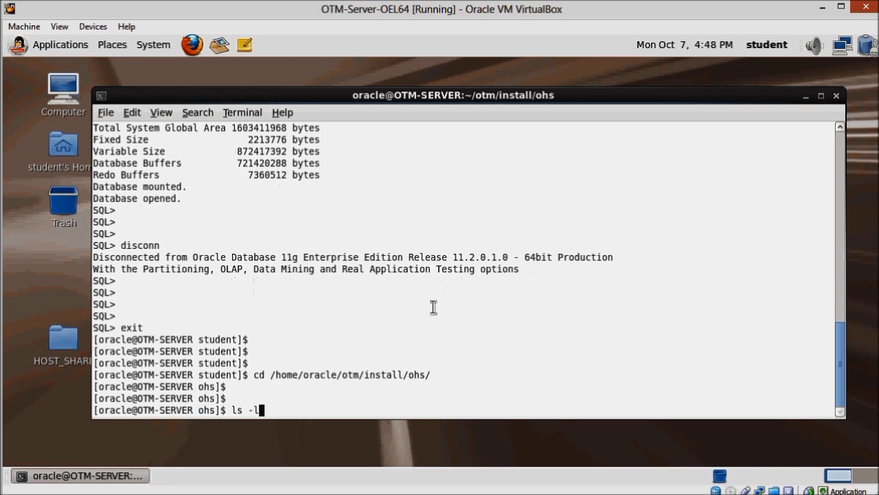
pyautogui.press('Return')
pyautogui.press('Return')
pyautogui.press('Return')
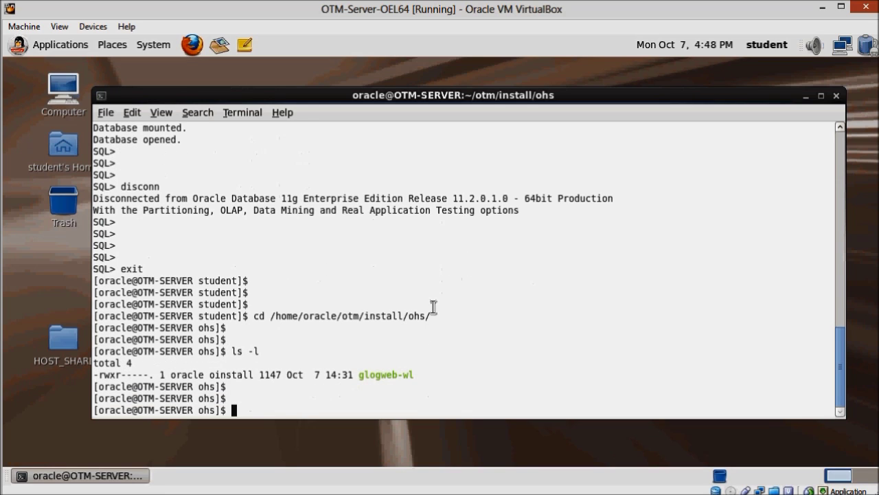
# Run ./glogweb-wl start to launch Tomcat and Oracle HTTP Server
pyautogui.write('./glo')
pyautogui.press('Tab')
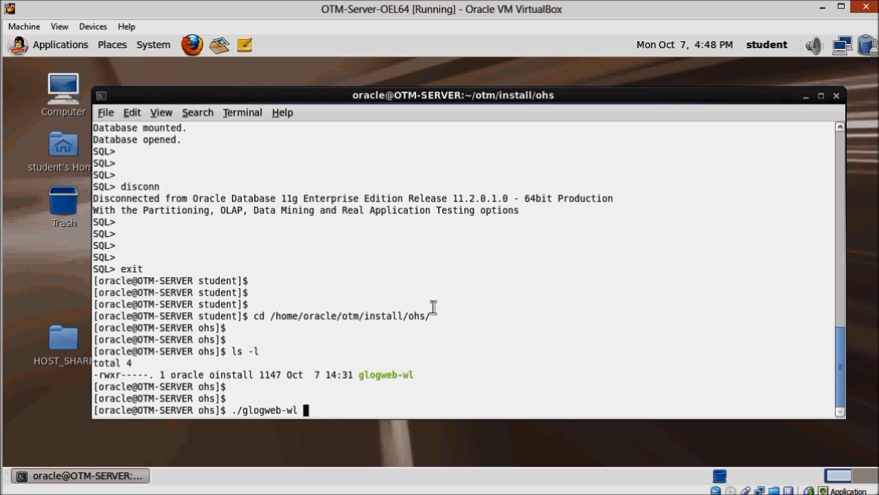
pyautogui.write('start')
pyautogui.press('Return')
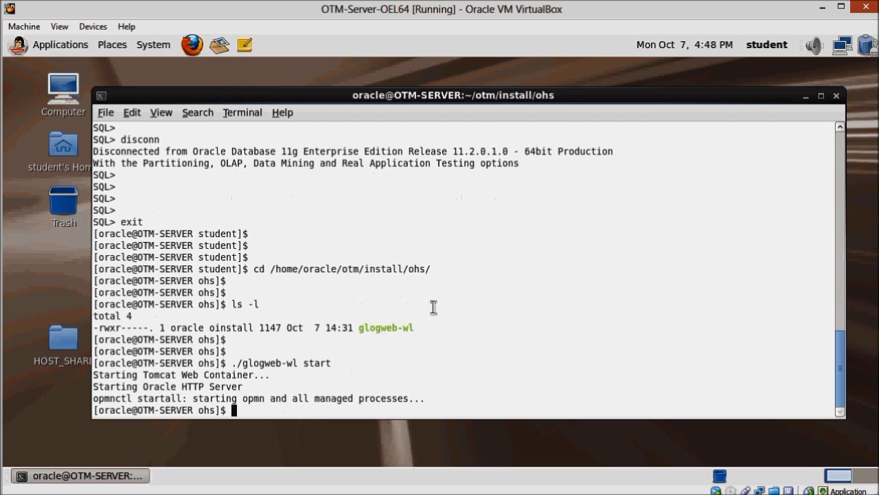
pyautogui.press('Return')
pyautogui.press('Return')
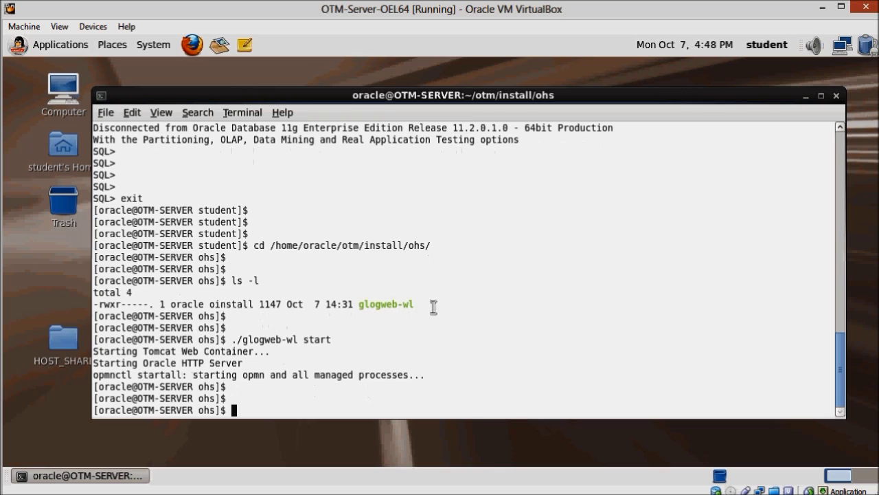
pyautogui.press('Return')
pyautogui.press('Return')
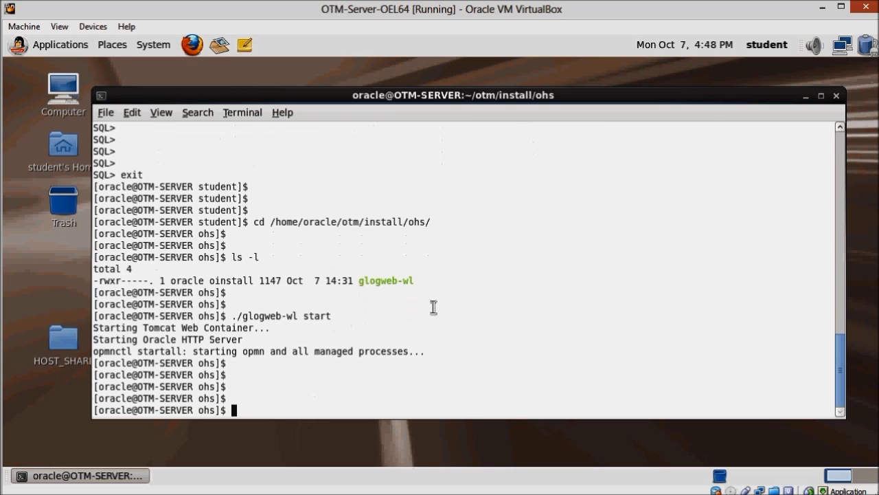
# Change into /home/oracle/otm/install/weblogic/ and list its files with ls -l
pyautogui.write('cd /home/opracle')
pyautogui.press('BackSpace')
pyautogui.press('BackSpace')
pyautogui.press('BackSpace')
pyautogui.press('BackSpace')
pyautogui.press('BackSpace')
pyautogui.press('BackSpace')
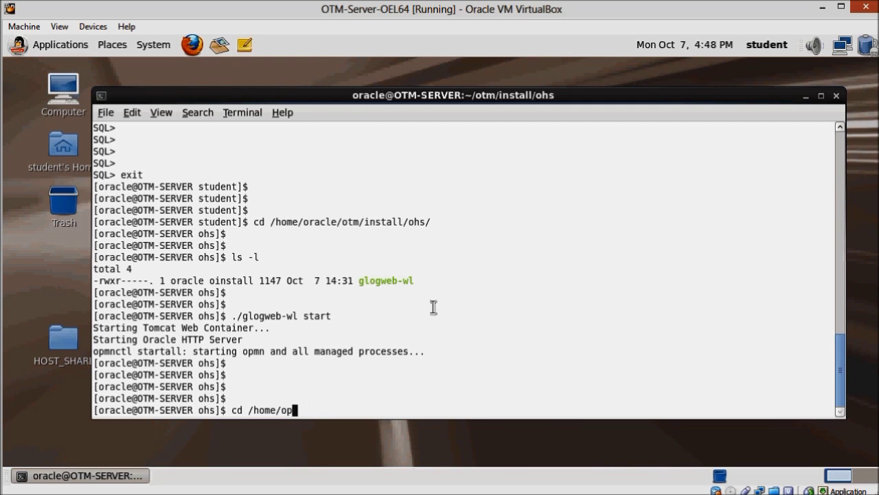
pyautogui.write('racle/otm')
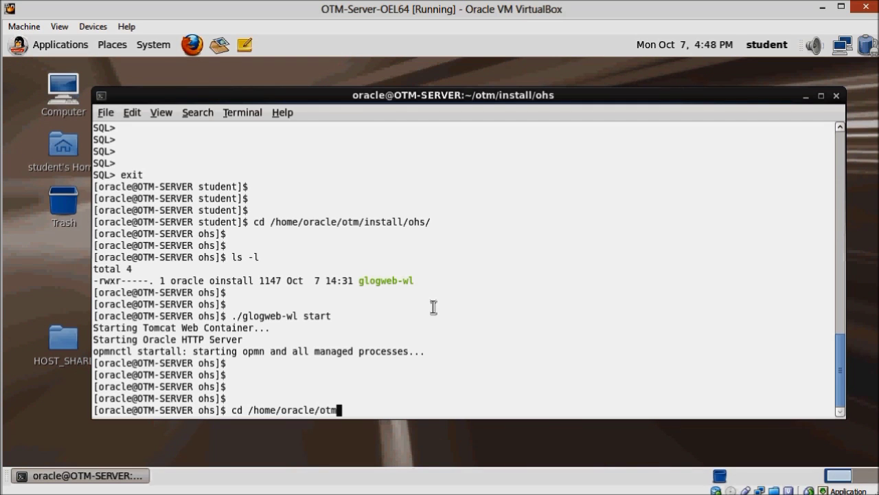
pyautogui.write('/install/weblogic/')
pyautogui.press('Return')
pyautogui.press('Return')
pyautogui.press('Return')
pyautogui.press('Return')
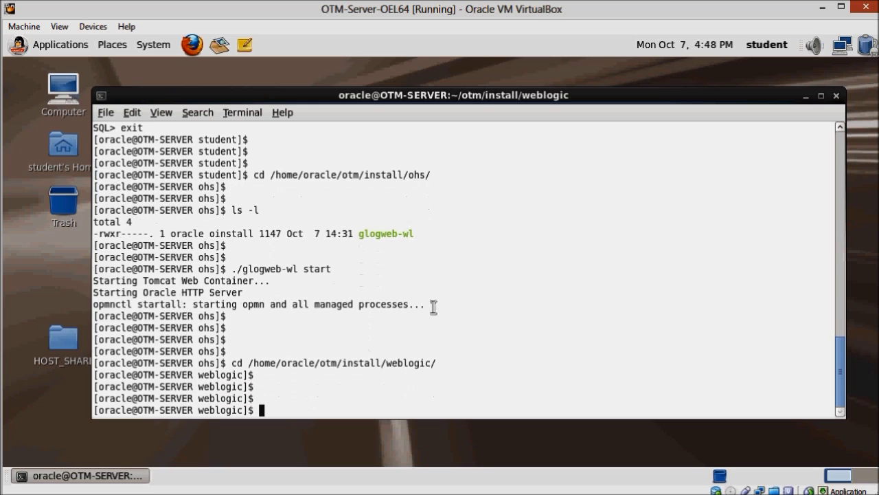
pyautogui.write('ls -l')
pyautogui.press('Return')
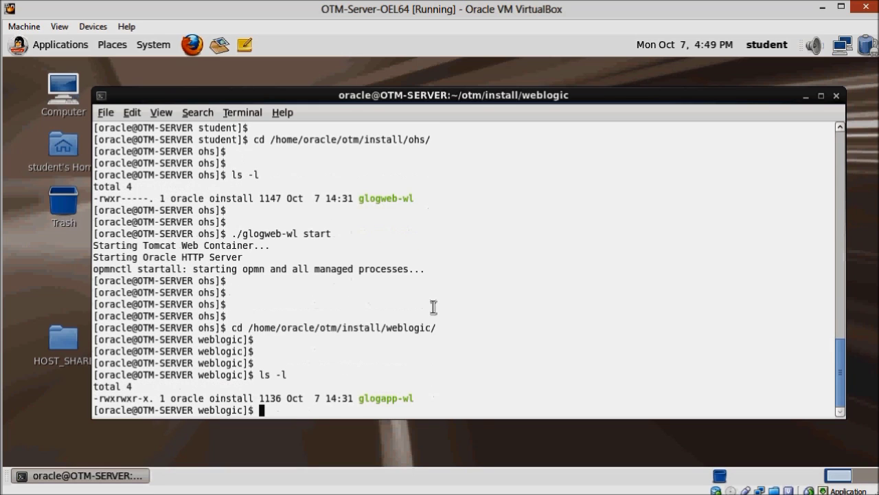
pyautogui.press('Return')
pyautogui.press('Return')
pyautogui.press('Return')
# Run ./glogapp-wl start to launch the WebLogic Application Server
pyautogui.write('./g')
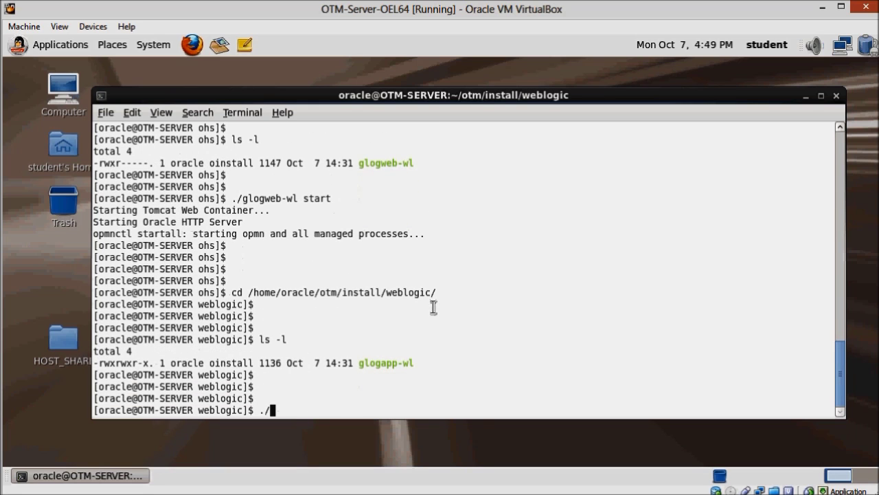
pyautogui.press('Tab')
pyautogui.write('start')
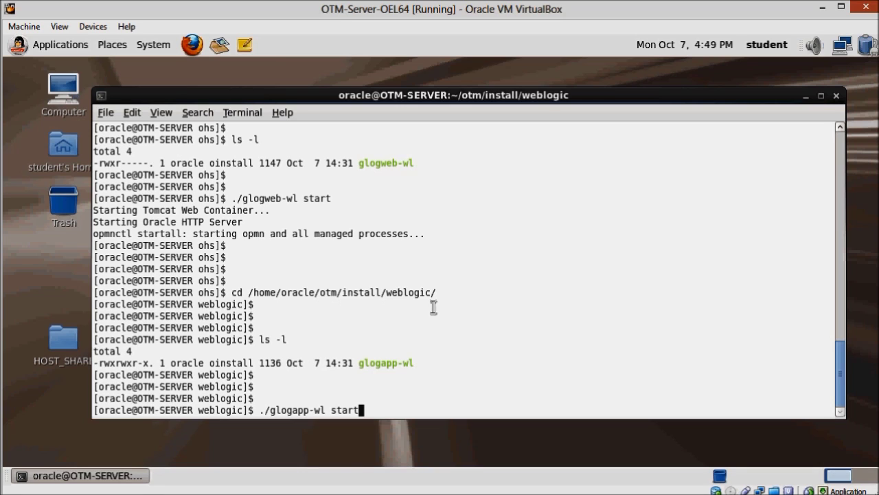
pyautogui.press('Return')
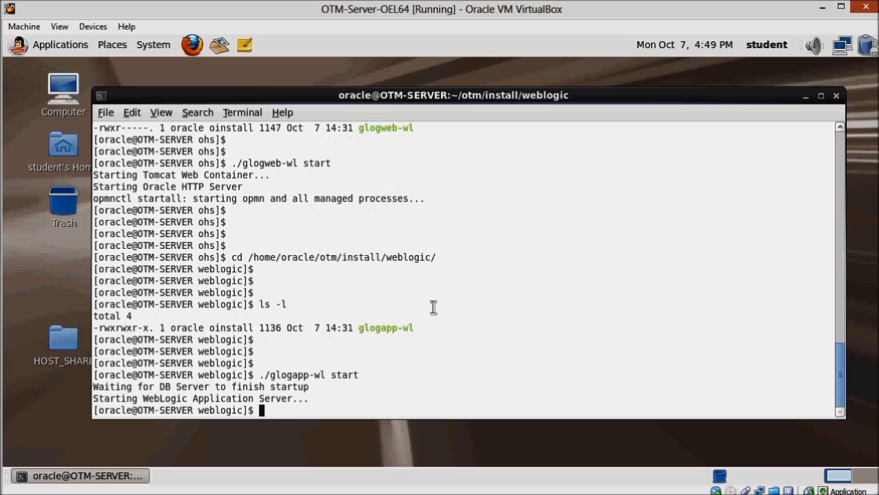
pyautogui.press('Return')
pyautogui.press('Return')
pyautogui.press('Return')
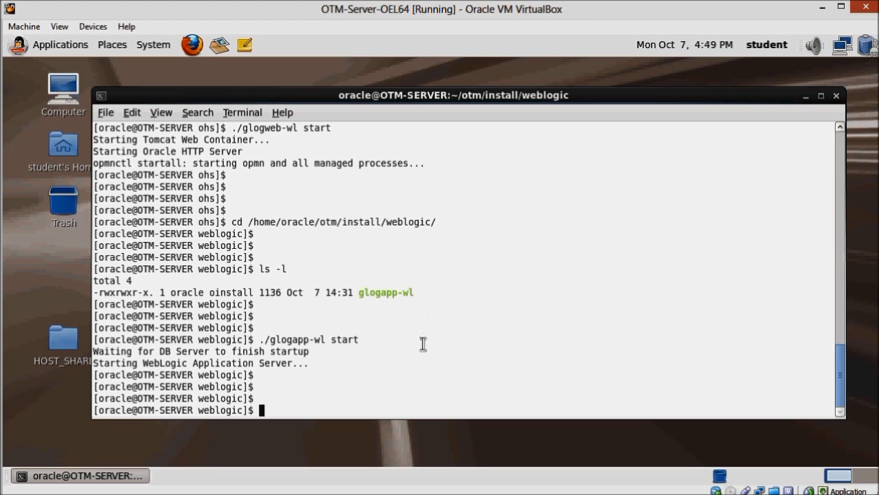
# Go to /home/oracle/otm/logs/weblogic and list its log files with ls -l
pyautogui.write('cd /home/orac')
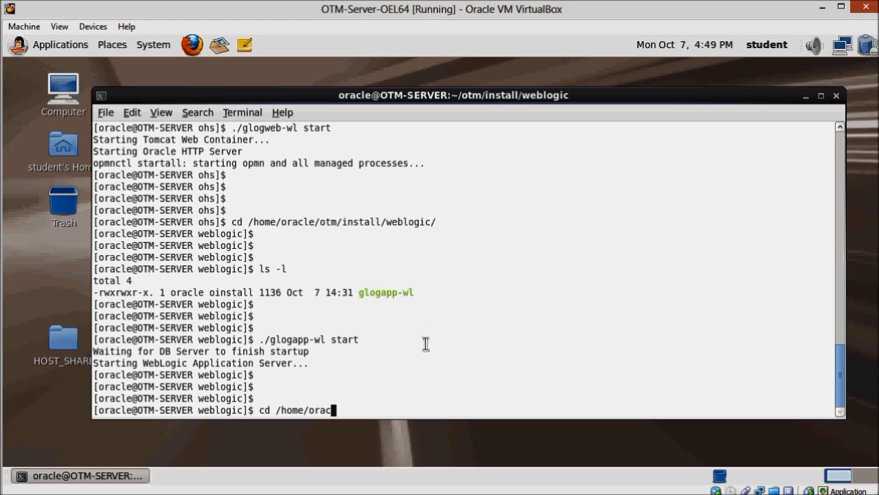
pyautogui.write('le/otm/logs/')
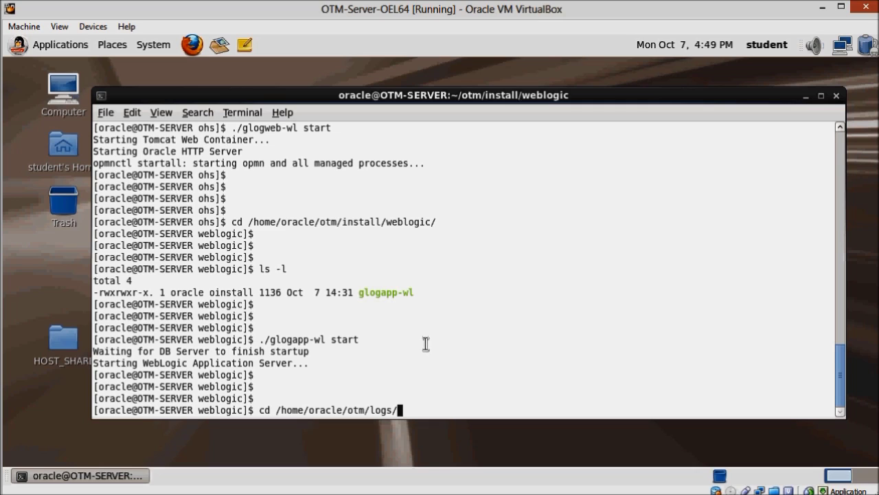
pyautogui.write('web')
pyautogui.press('Tab')
pyautogui.press('Return')
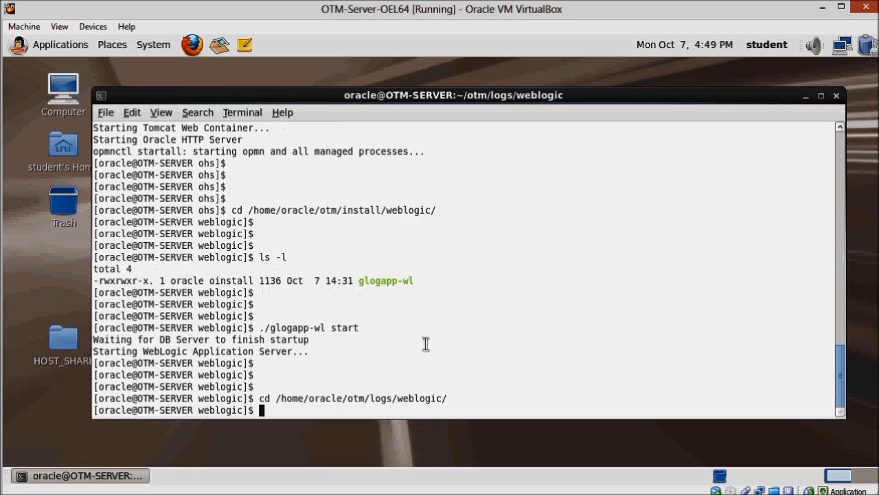
pyautogui.press('Return')
pyautogui.write('ls -l')
pyautogui.press('Return')
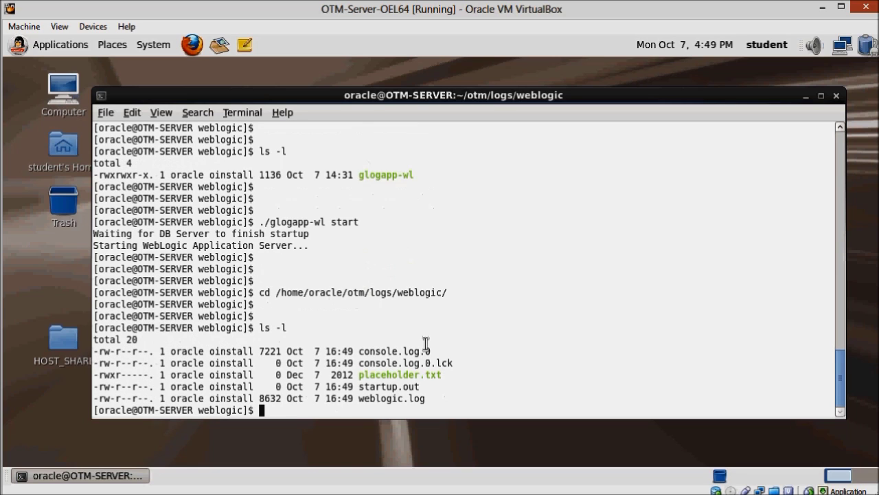
pyautogui.press('Return')
pyautogui.press('Return')
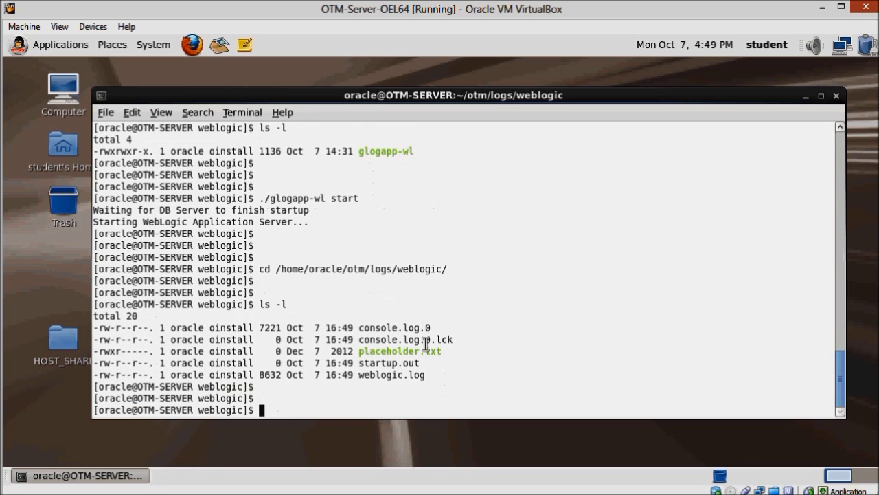
pyautogui.write('tail con')
# Tail console.log.0 repeatedly to follow WebLogic startup progress
pyautogui.press('Tab')
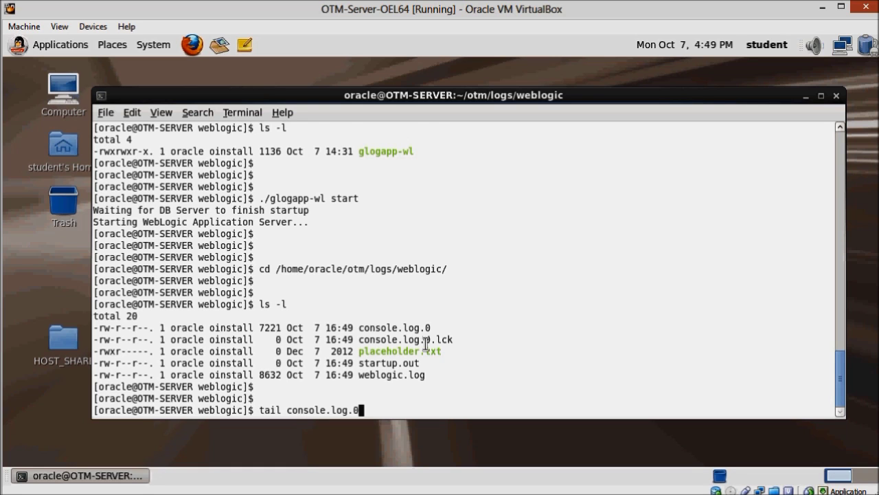
pyautogui.press('Return')
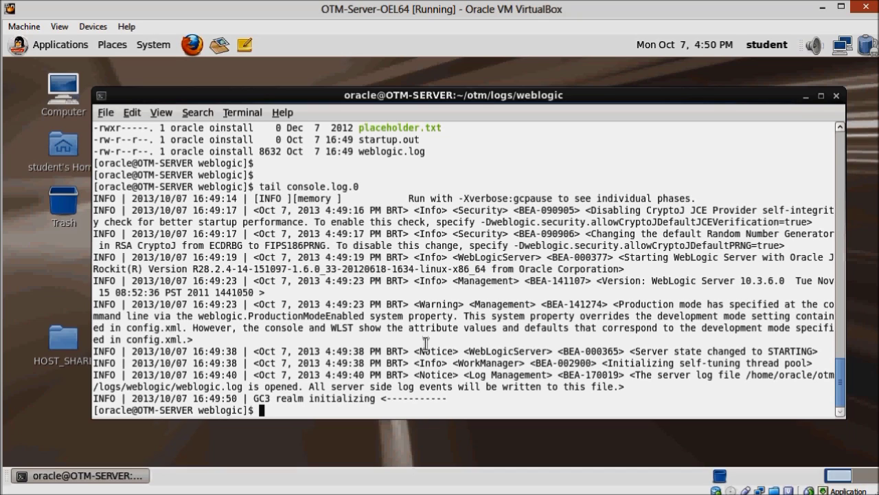
pyautogui.press('Return')
pyautogui.press('Return')
pyautogui.press('Return')
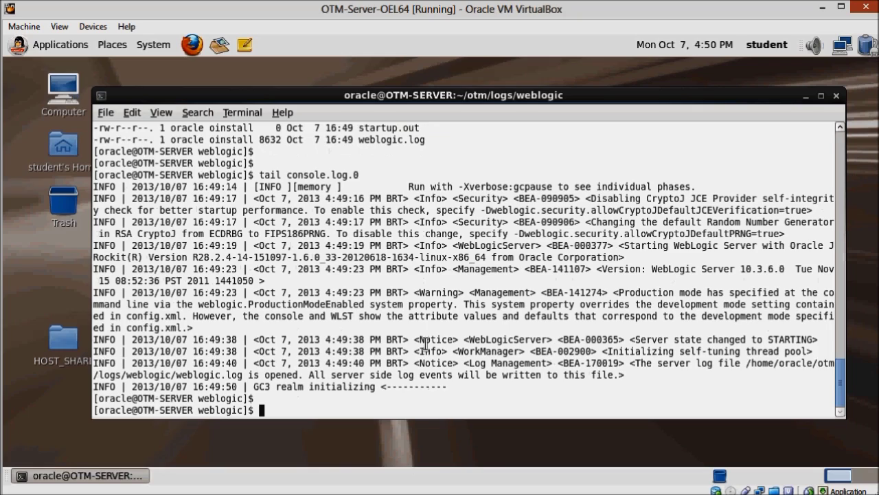
pyautogui.press('Return')
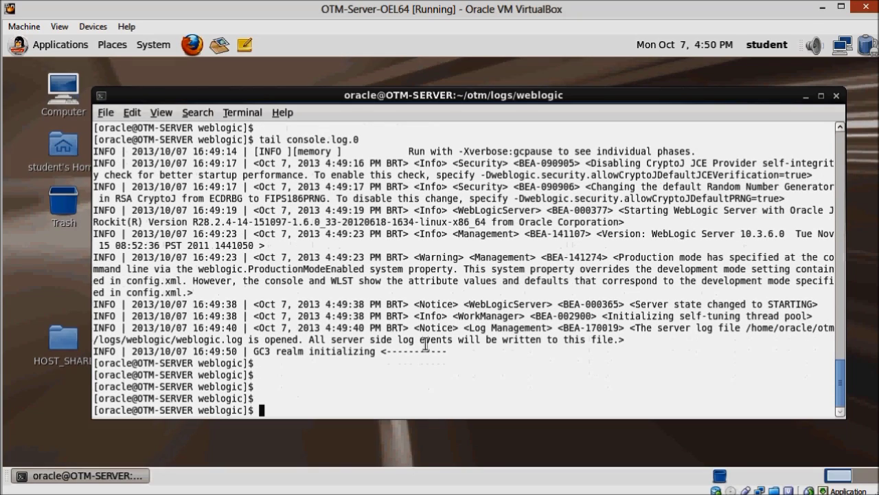
pyautogui.press('Up')
pyautogui.press('Return')
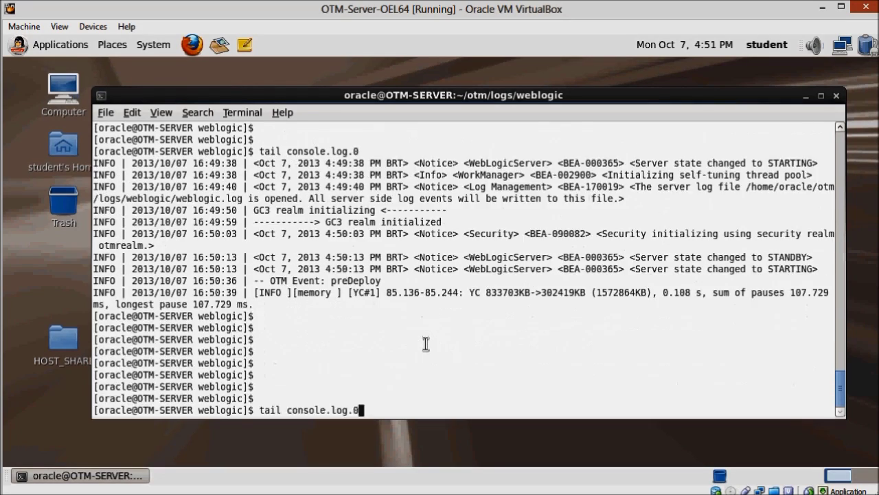
pyautogui.press('Return')
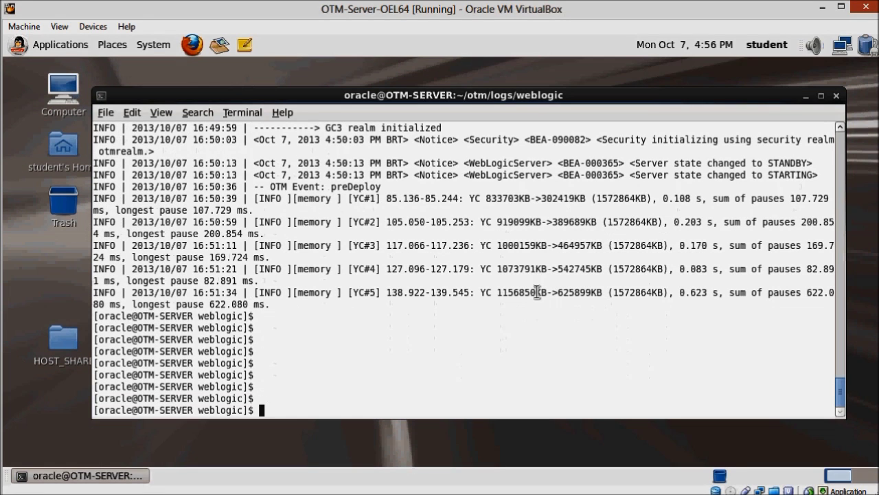
pyautogui.press('Up')
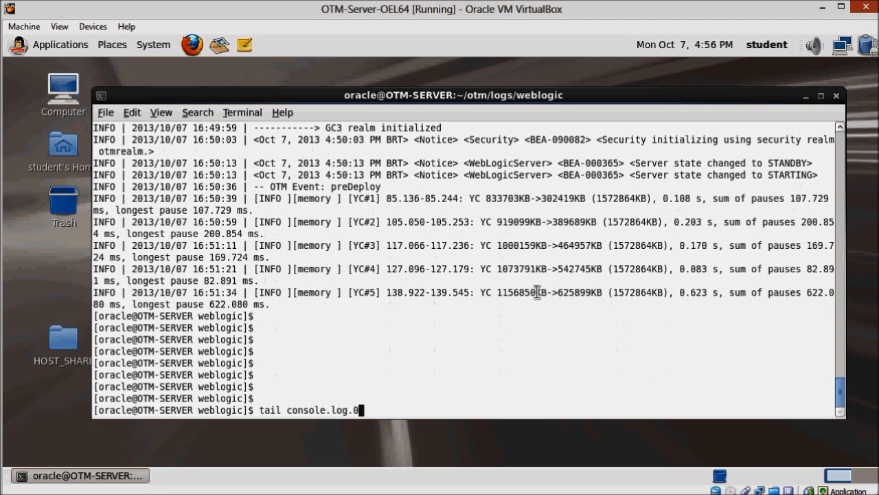
pyautogui.press('Return')
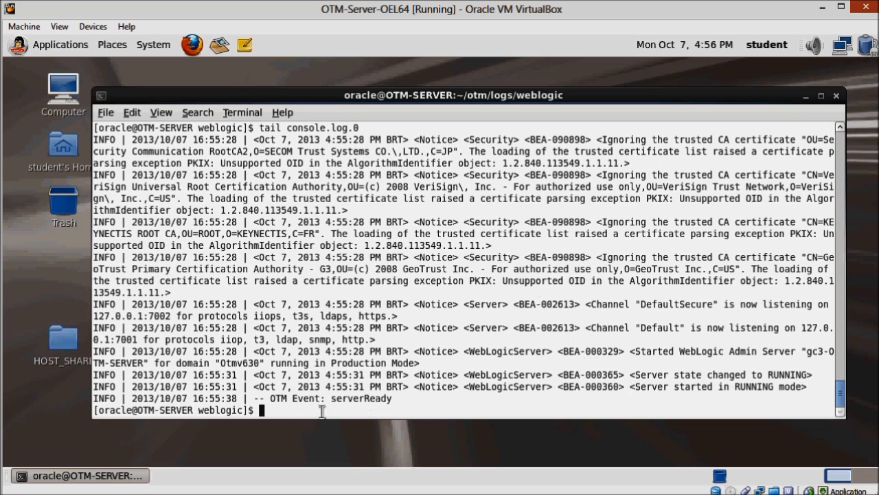
# Highlight the OTM Event: serverReady line, then type exit
pyautogui.moveTo(274, 400); pyautogui.dragTo(406, 405)
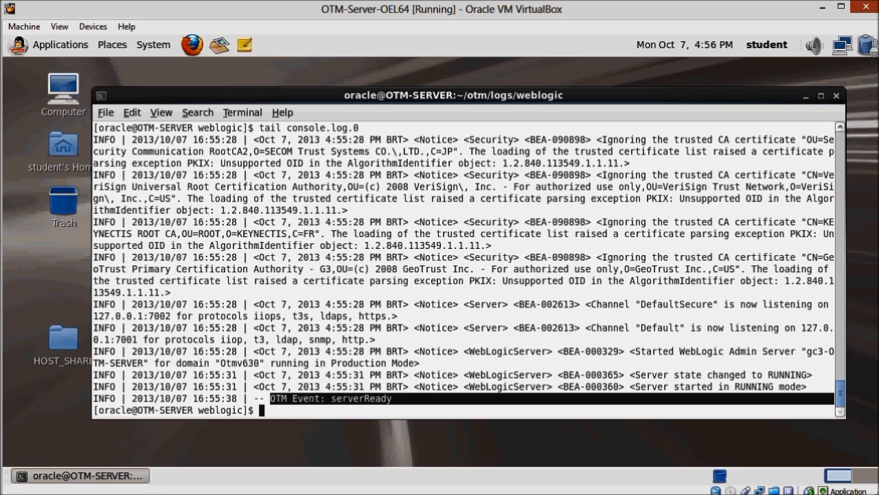
pyautogui.click(353, 399)
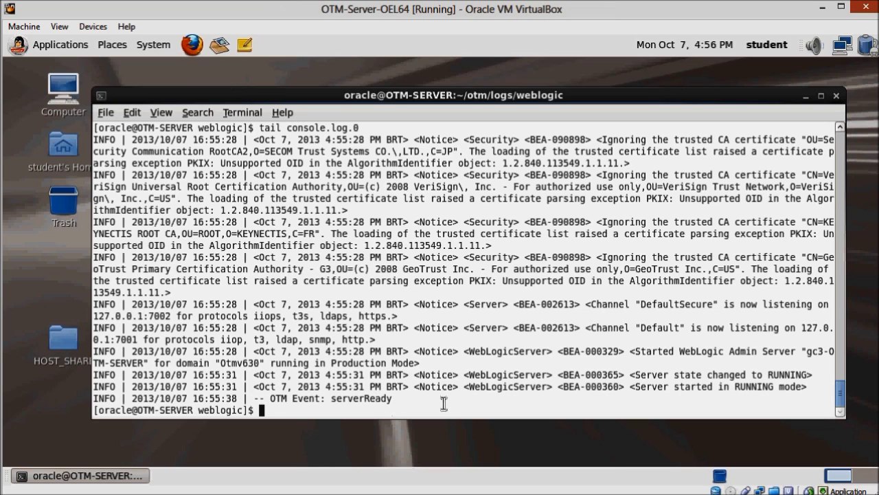
pyautogui.press('Return')
pyautogui.press('Return')
pyautogui.press('Return')
pyautogui.press('Return')
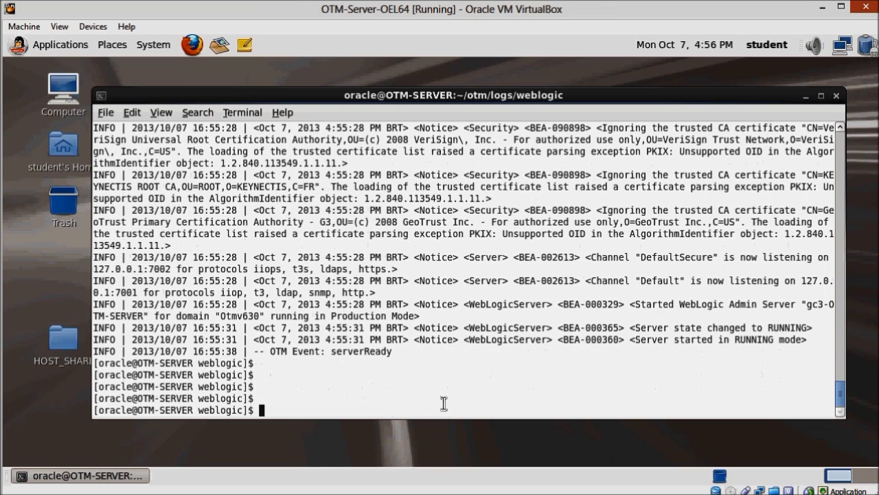
pyautogui.write('exit')
# Exit both shells to close the terminal, then launch Firefox and close the Enterprise Manager page
pyautogui.press('Return')
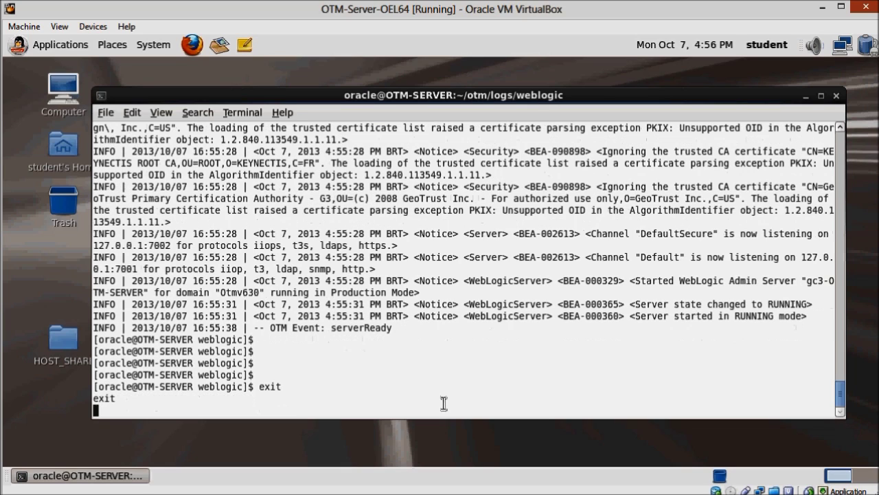
pyautogui.write('exit')
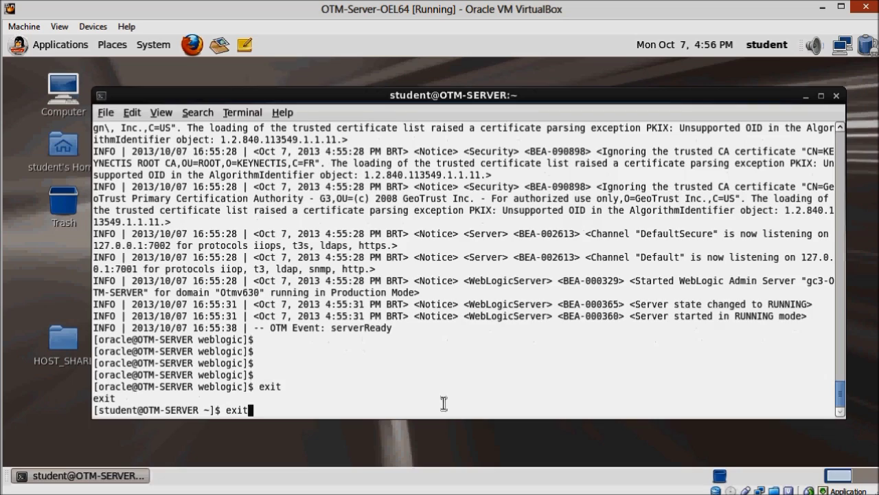
pyautogui.press('Return')
pyautogui.click(193, 45)
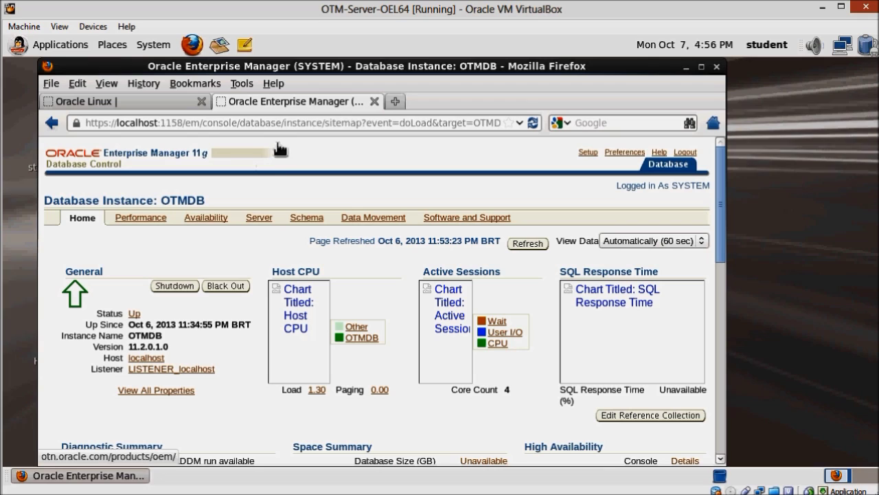
pyautogui.click(375, 101)
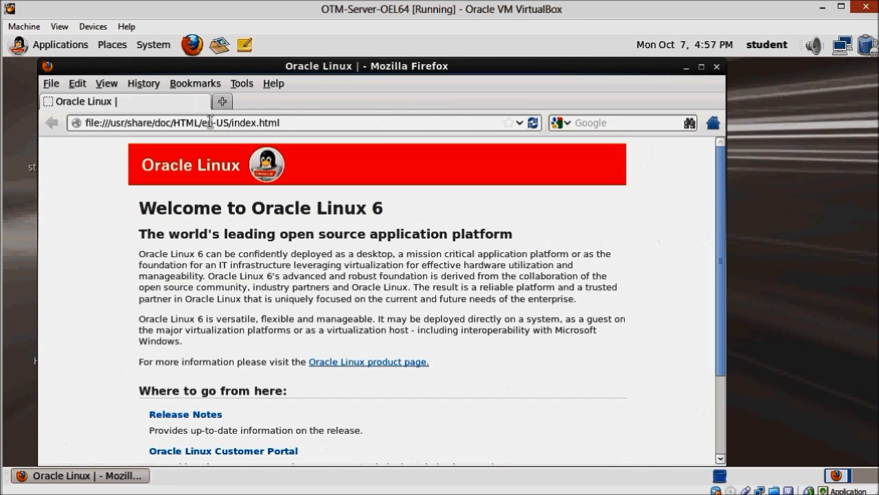
pyautogui.click(210, 123)
pyautogui.hotkey('ctrl', 'a')
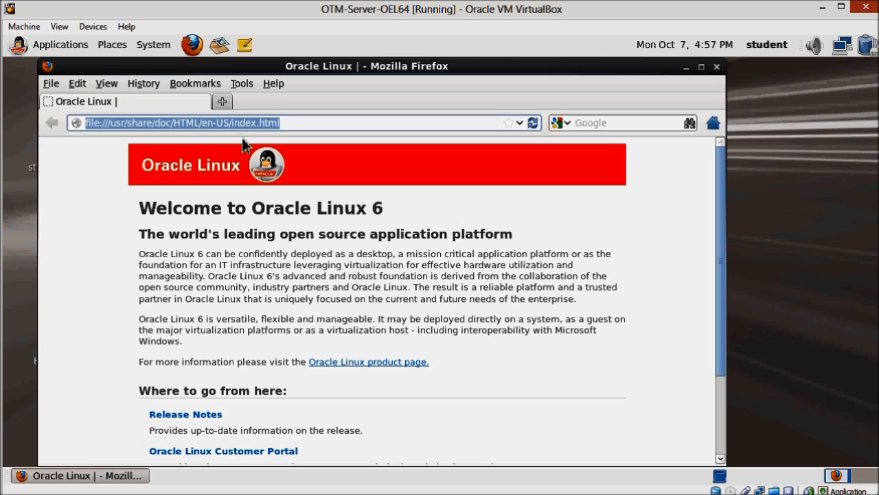
pyautogui.write('htt')
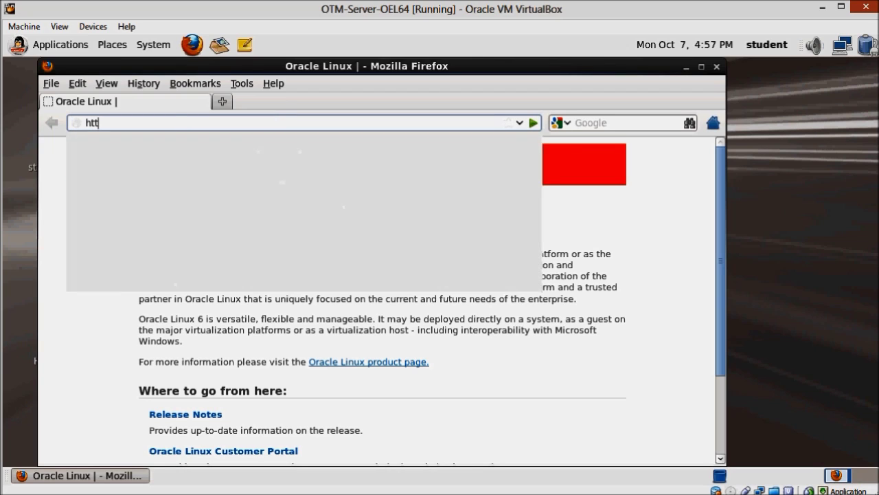
pyautogui.write('p:/')
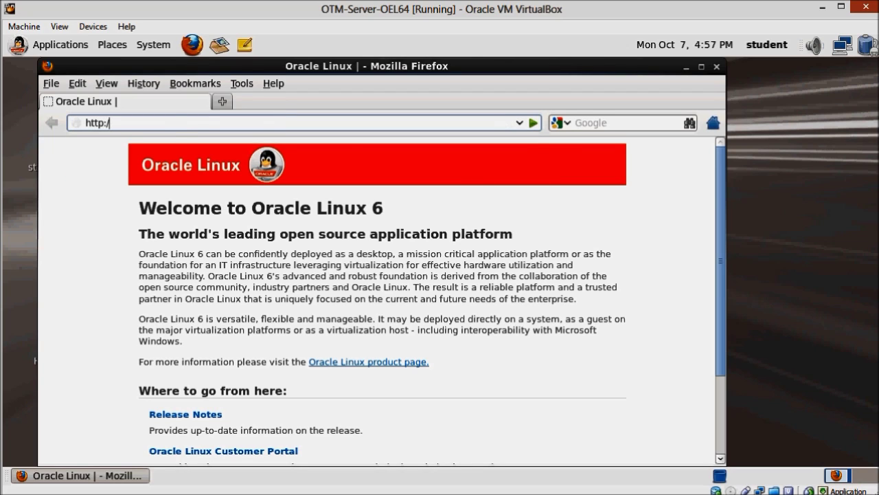
pyautogui.write('/local')
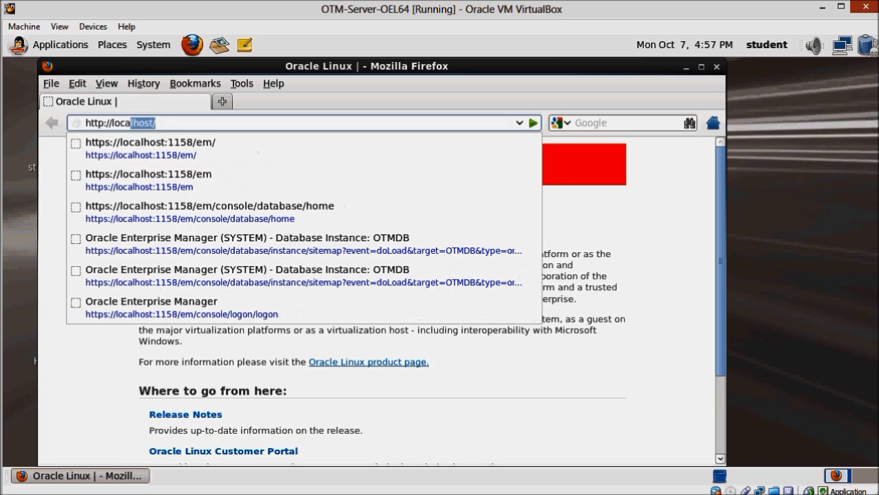
pyautogui.press('BackSpace')
pyautogui.press('BackSpace')
pyautogui.press('BackSpace')
pyautogui.press('BackSpace')
pyautogui.press('BackSpace')
pyautogui.press('BackSpace')
pyautogui.write('OTM')
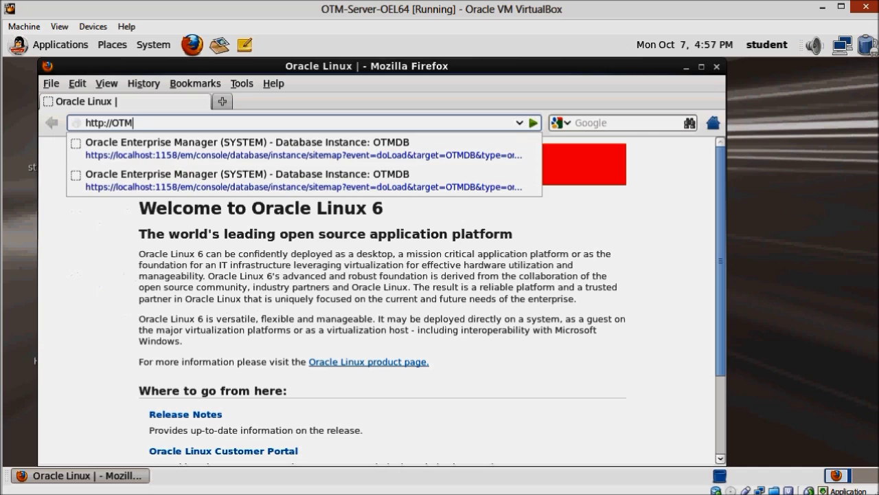
pyautogui.write('-SERVER')
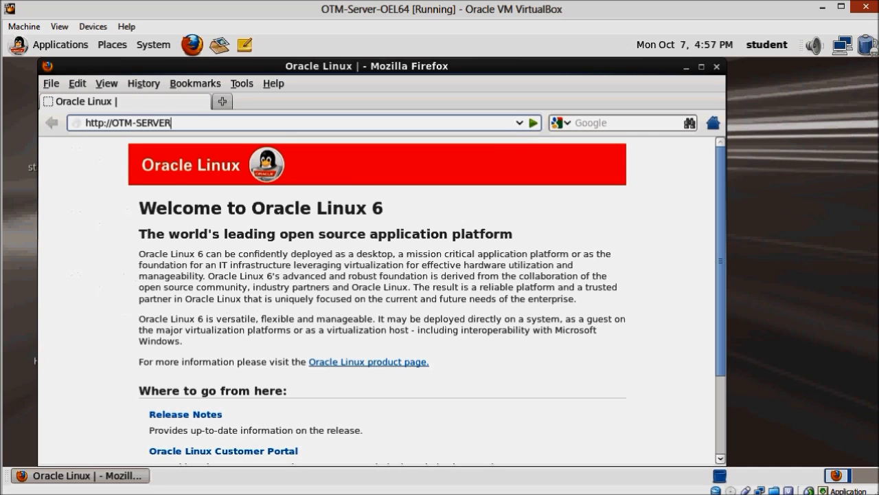
pyautogui.write(':7777')
pyautogui.press('Return')
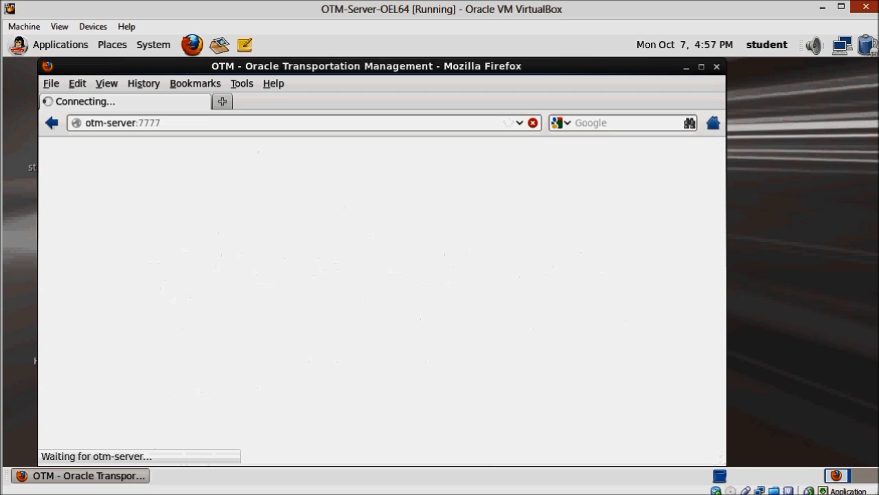
pyautogui.doubleClick(390, 70)
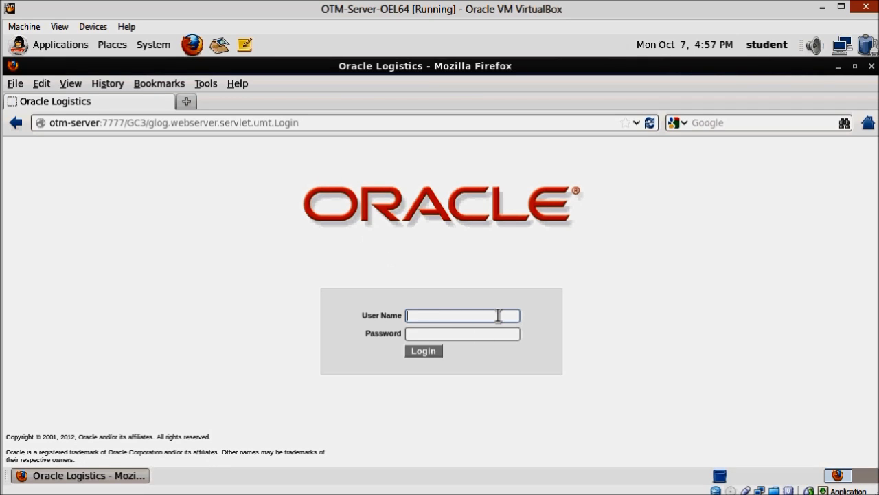
# Log in with user name DBA.ADMIN and the account password
pyautogui.write('DBA.ADMIN')
pyautogui.press('Tab')
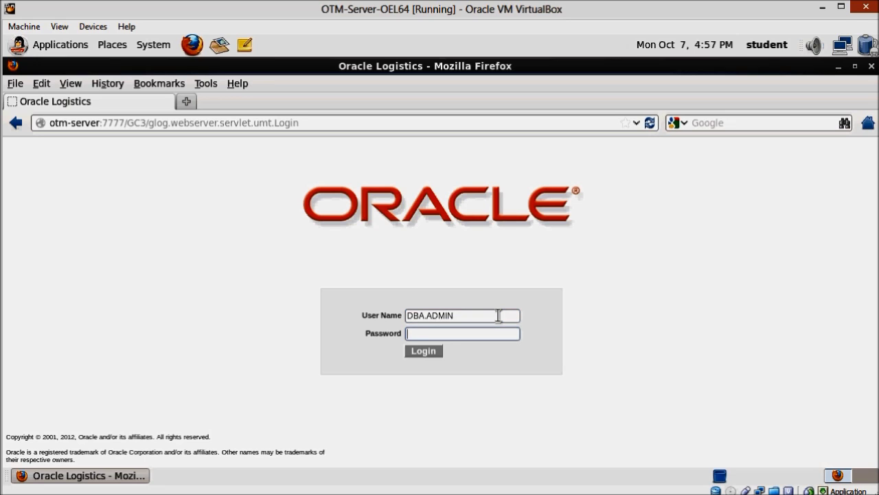
pyautogui.write('CHANGEME')
pyautogui.press('Return')
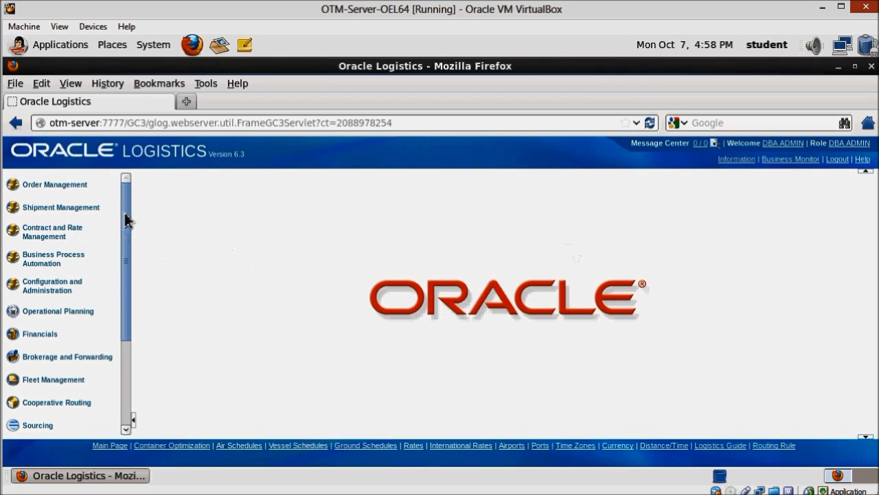
# Expand Order Management, Shipment Management, Contract and Rate Management, Business Process Automation, then Configuration and Administration
pyautogui.moveTo(131, 297); pyautogui.dragTo(131, 208)
pyautogui.press('pagedown')
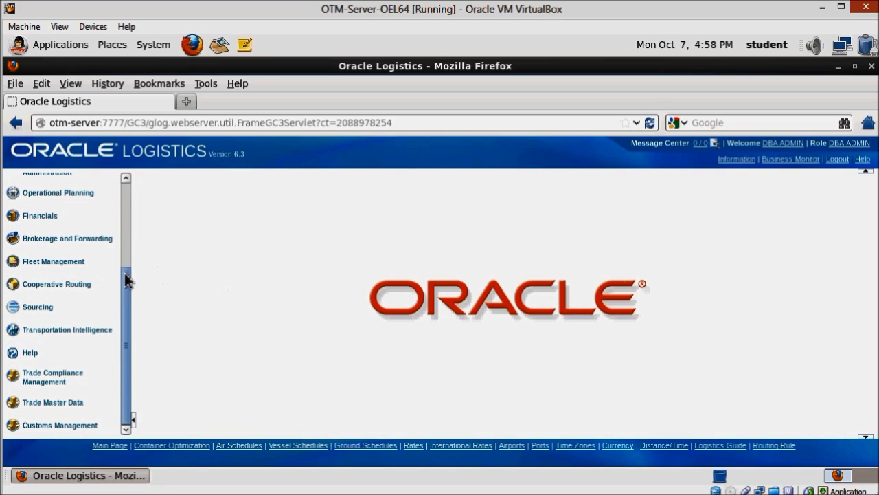
pyautogui.moveTo(130, 290); pyautogui.dragTo(130, 207)
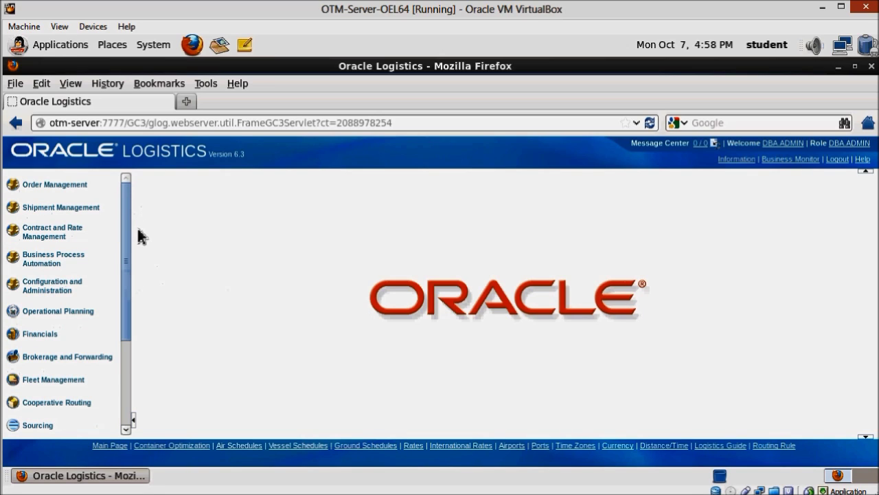
pyautogui.click(70, 187)
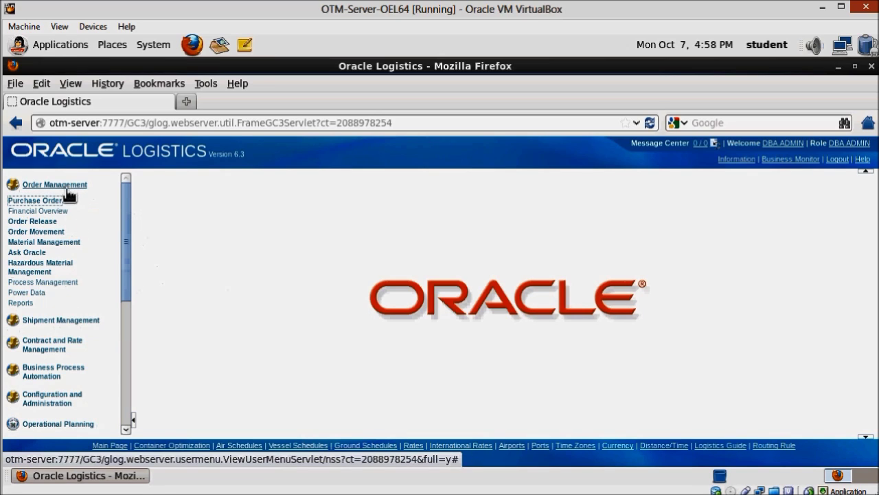
pyautogui.click(43, 328)
pyautogui.scroll(-3, 90, 326)
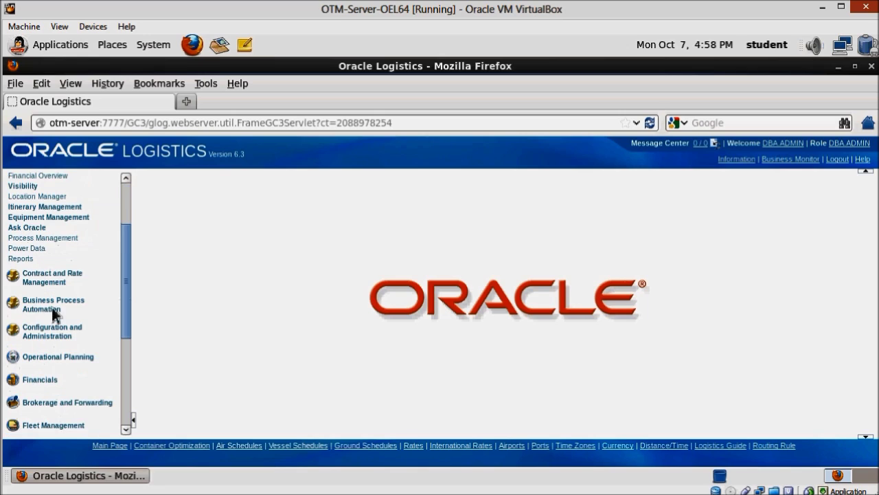
pyautogui.click(53, 281)
pyautogui.click(53, 248)
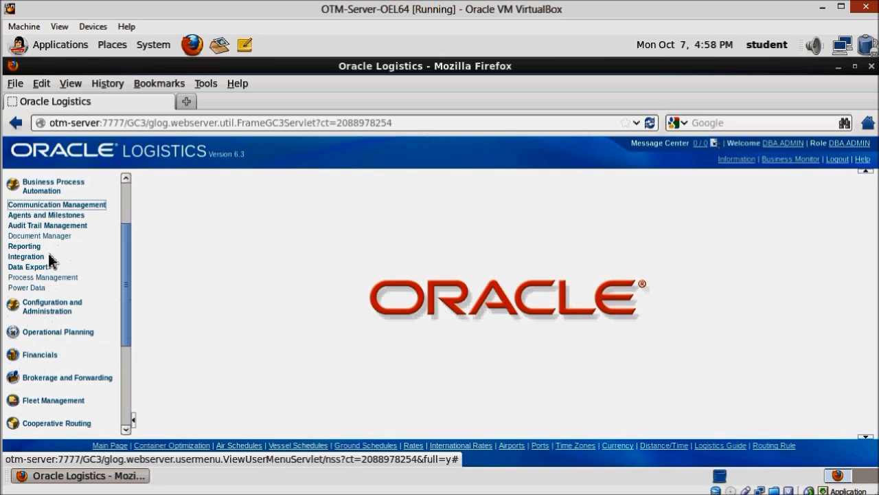
pyautogui.click(52, 306)
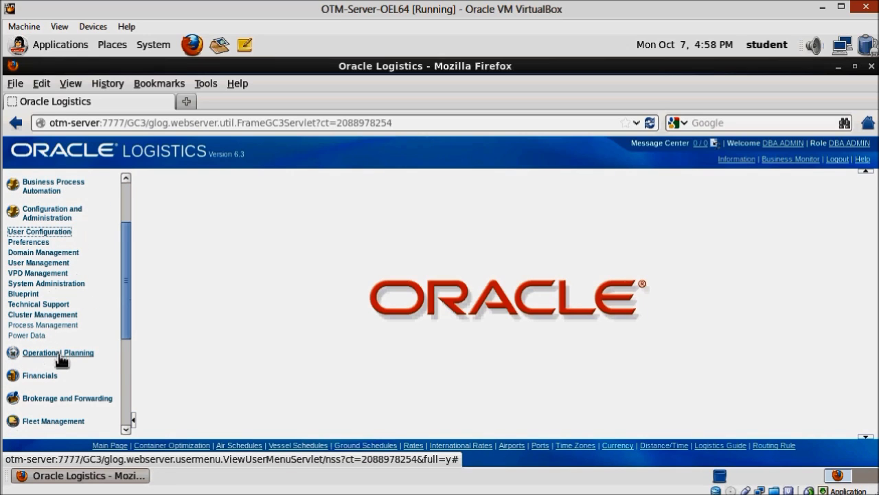